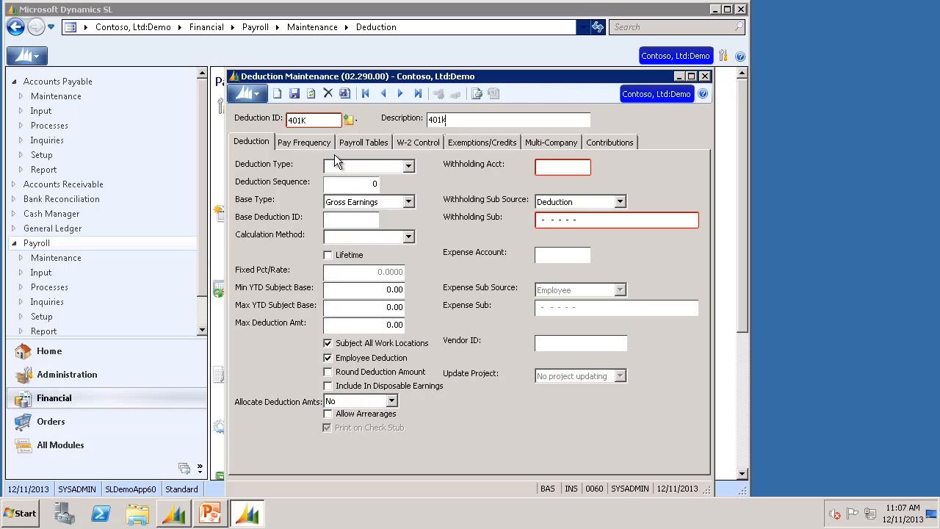
- Set the 401K deduction's type to Pension and its calculation method to Fixed Percentage
left_click(409, 166)
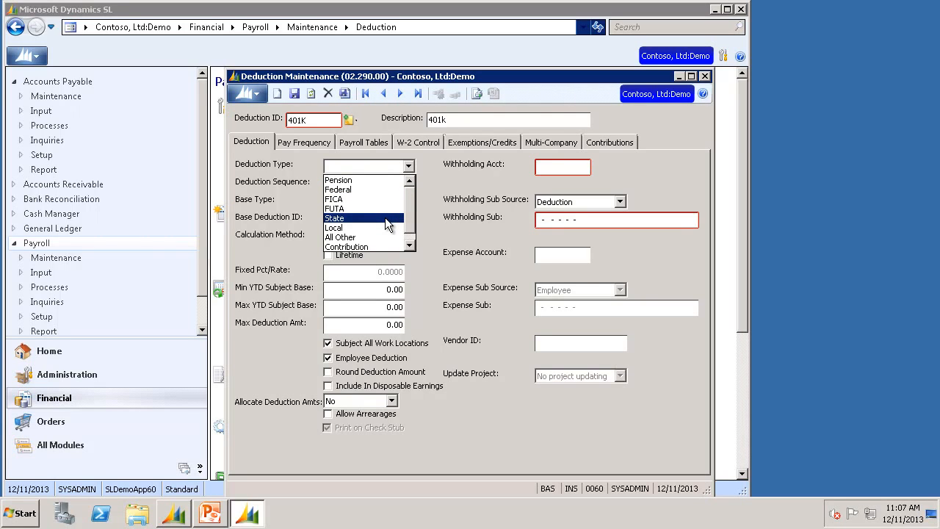
left_click(368, 181)
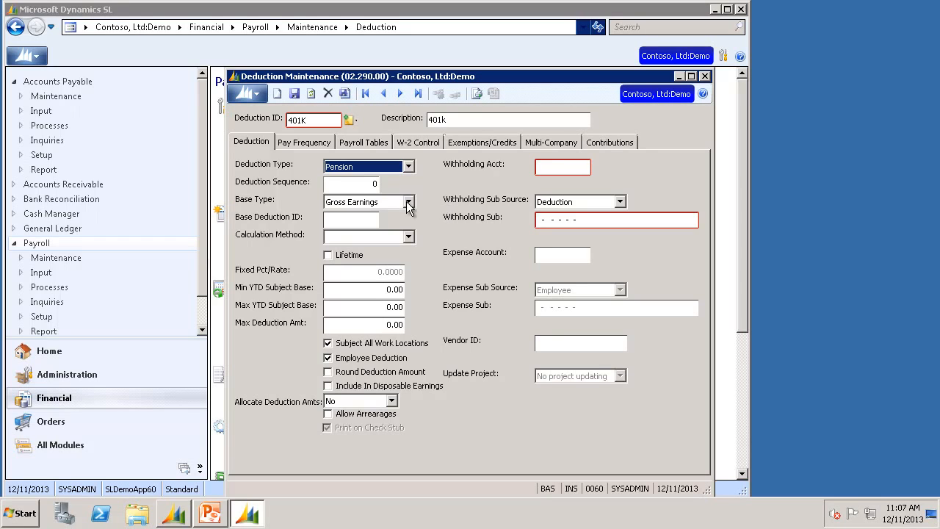
left_click(408, 237)
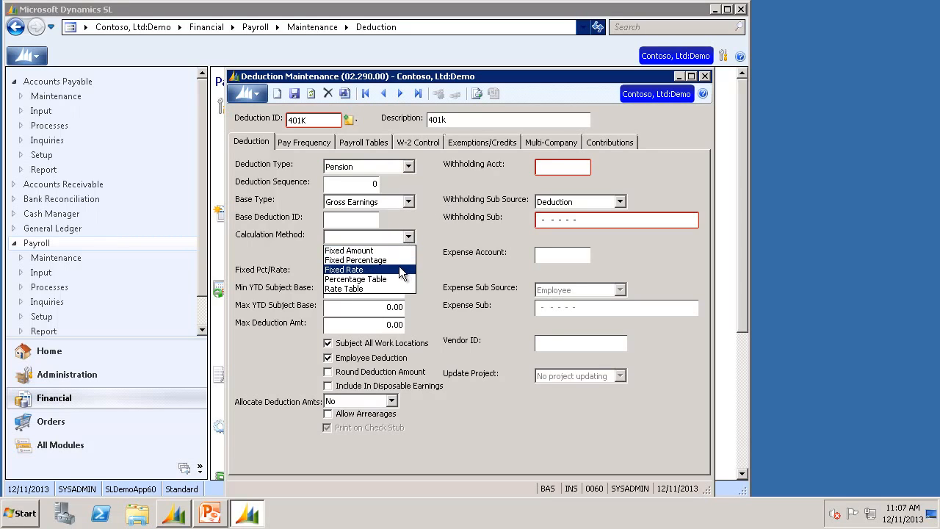
left_click(396, 260)
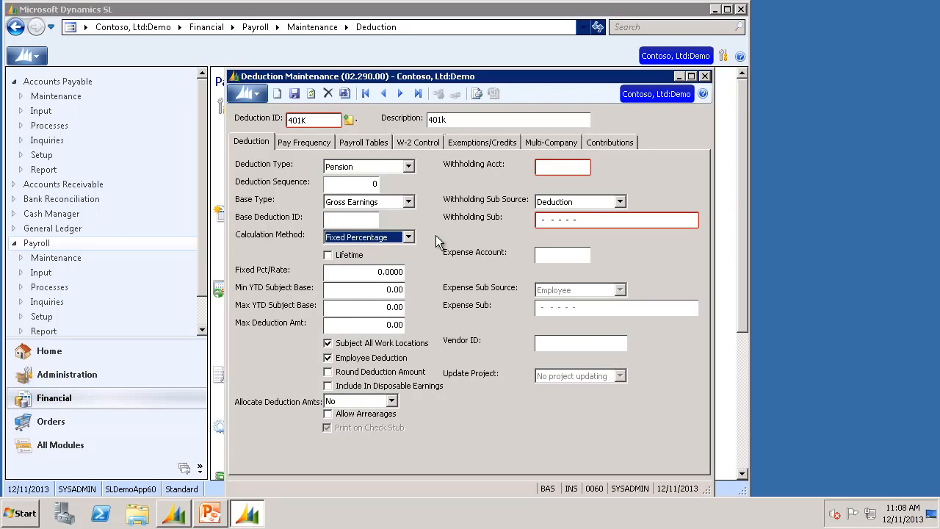
left_click(561, 166)
type("20")
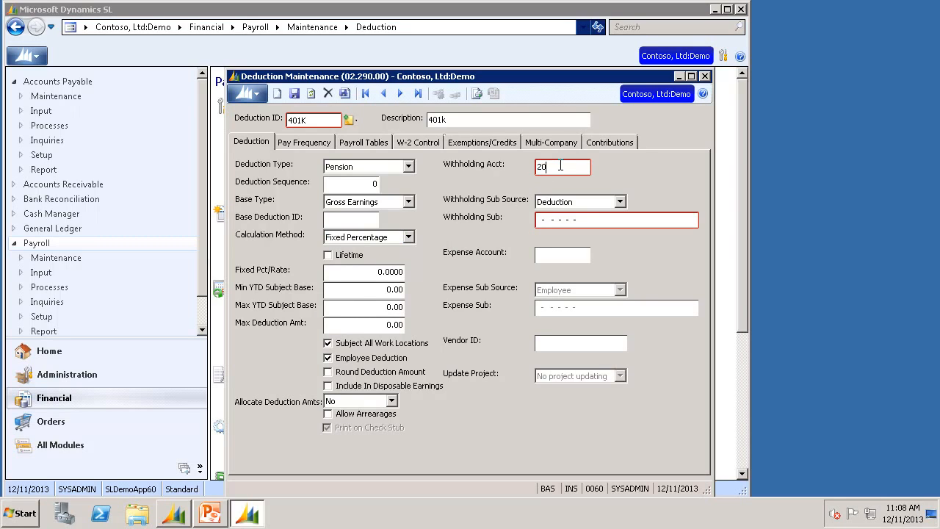
type("20")
left_click(590, 220)
type("00-000-00-00-00-0")
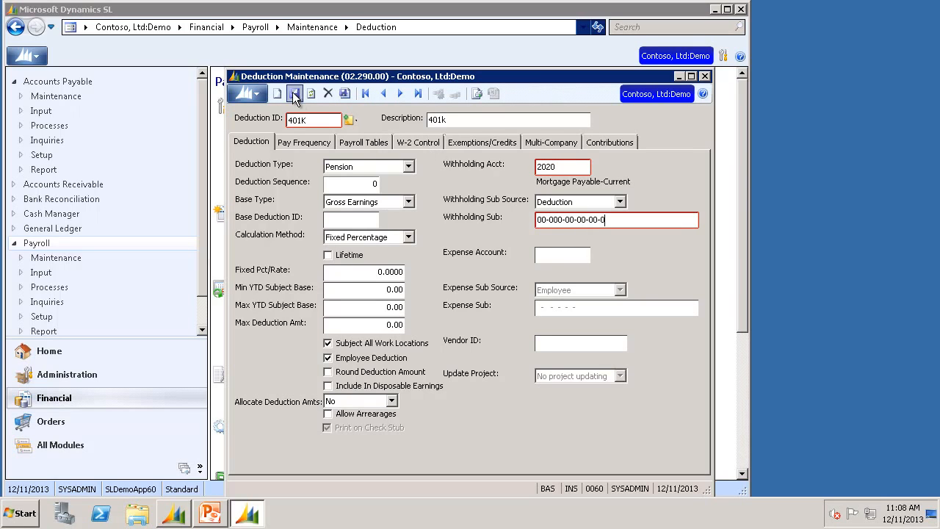
left_click(294, 94)
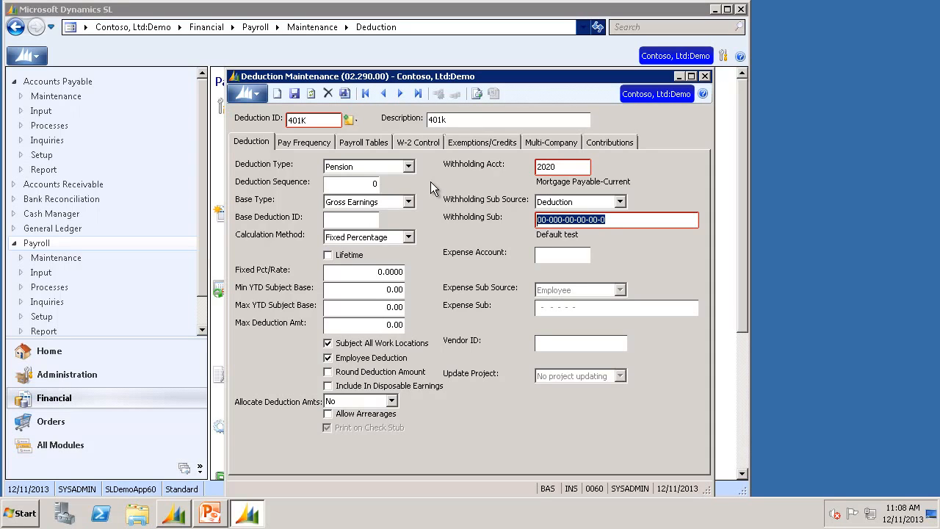
- Load the FED1 deduction and start a new exemption/credit entry in form view
left_click(320, 121)
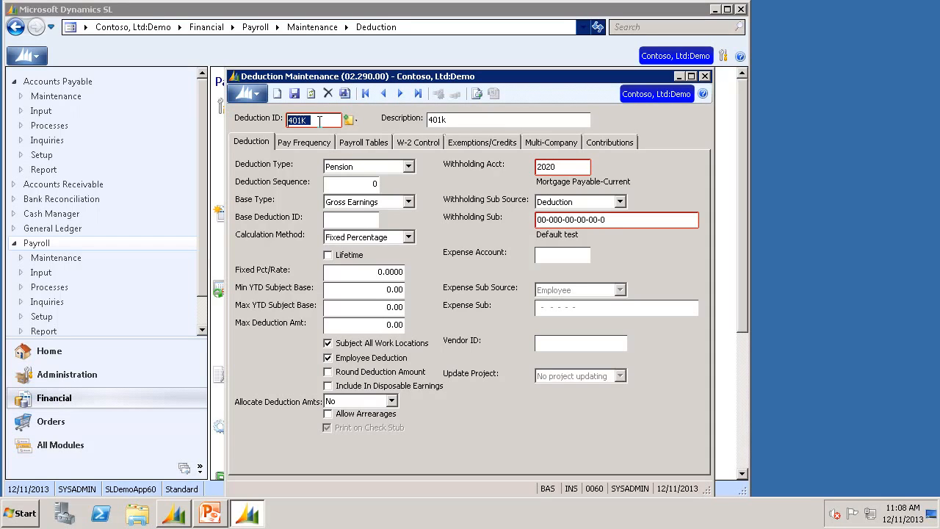
type("FED1")
key("Tab")
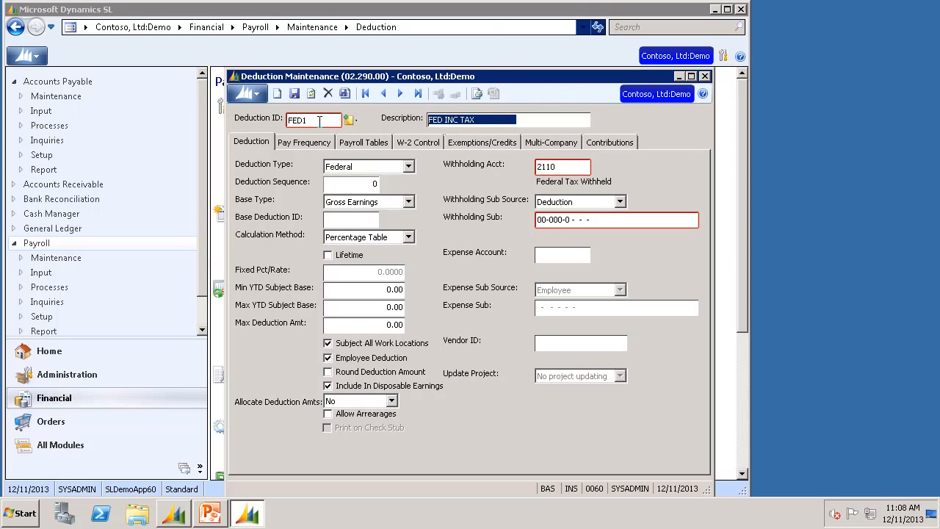
left_click(501, 145)
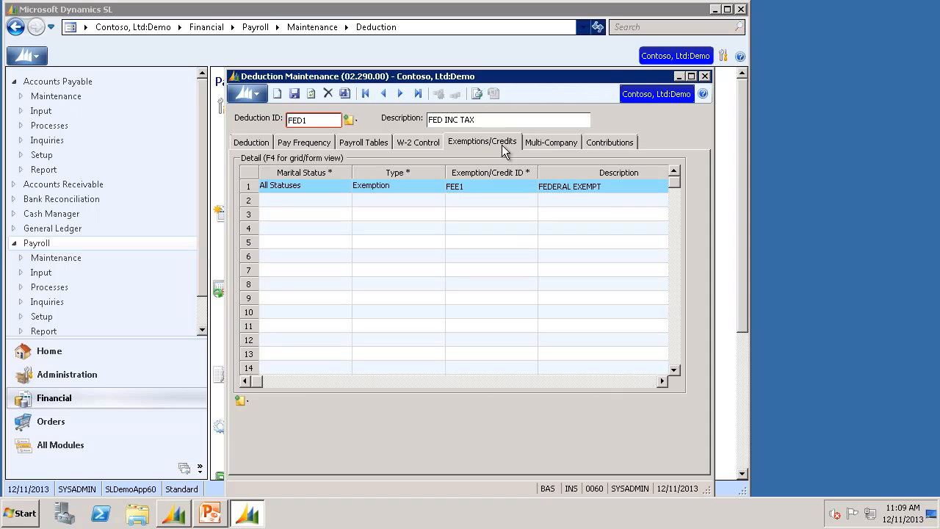
left_click(320, 202)
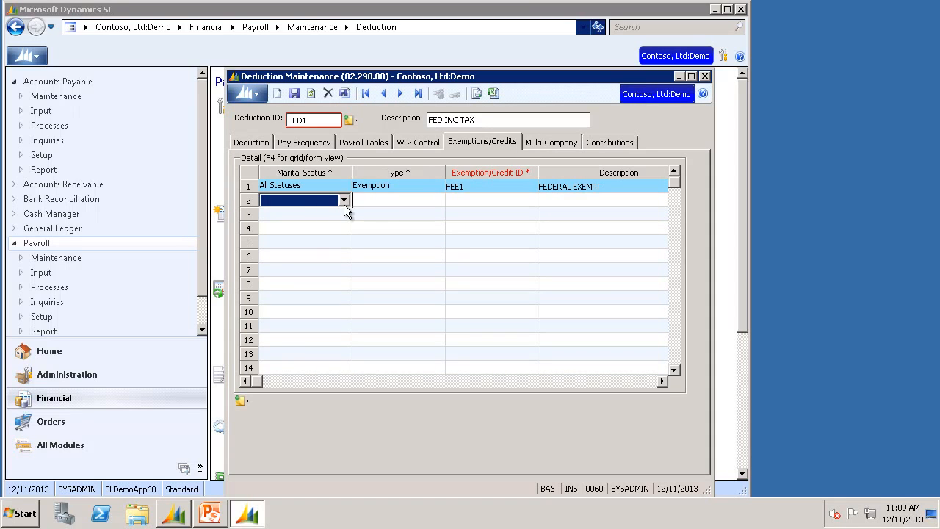
key("F4")
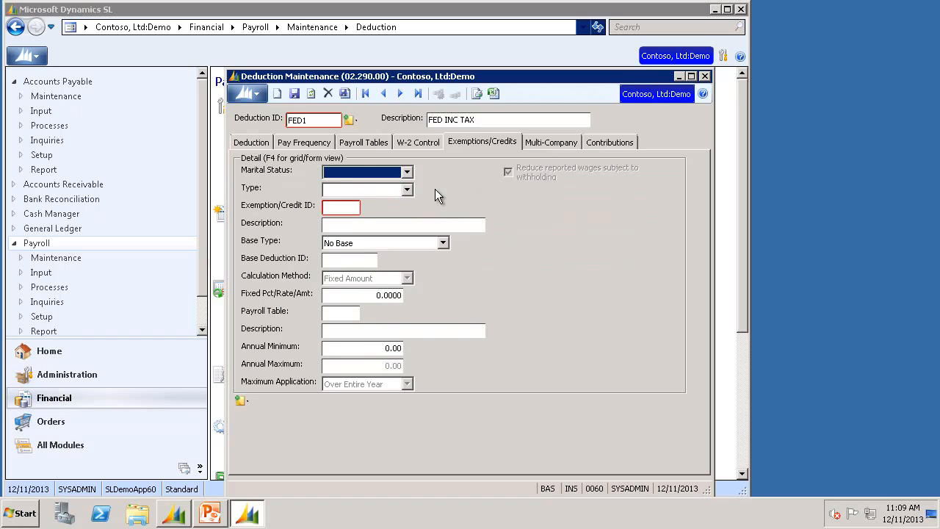
- Define the new entry as an Exemption for All Statuses with ID 401K and description 401k
scroll(435, 189, "down", 1)
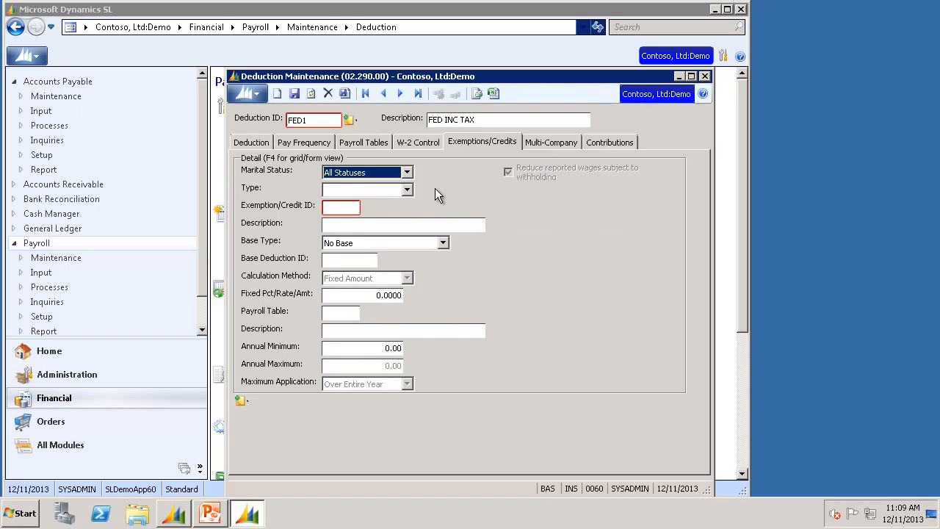
left_click(388, 192)
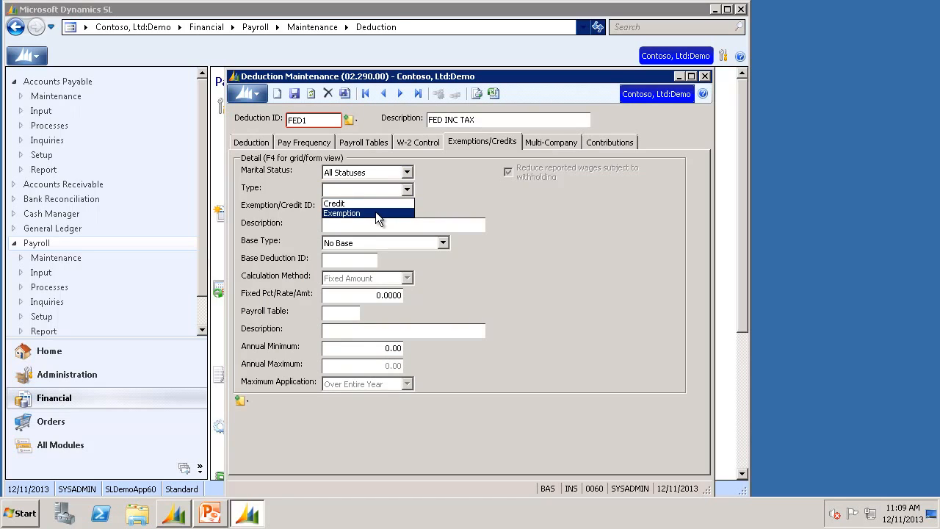
left_click(376, 212)
left_click(350, 210)
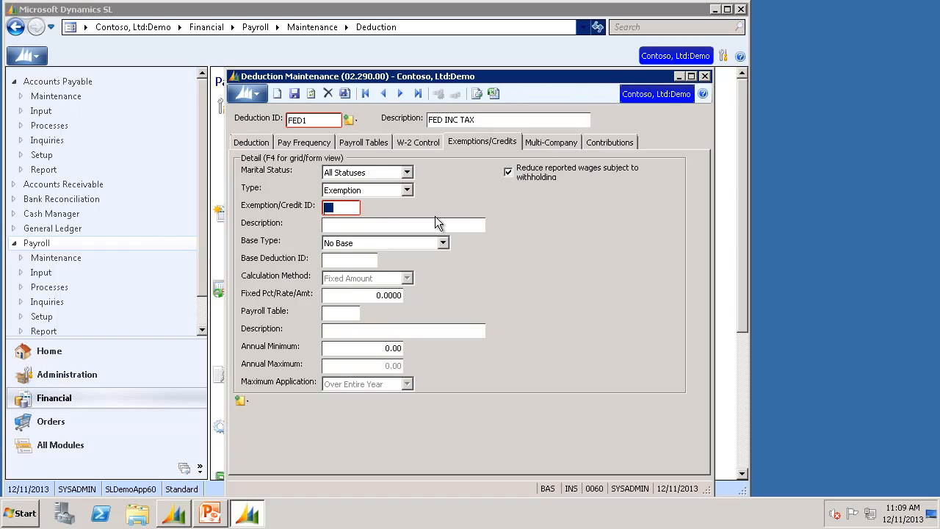
type("401K")
key("Tab")
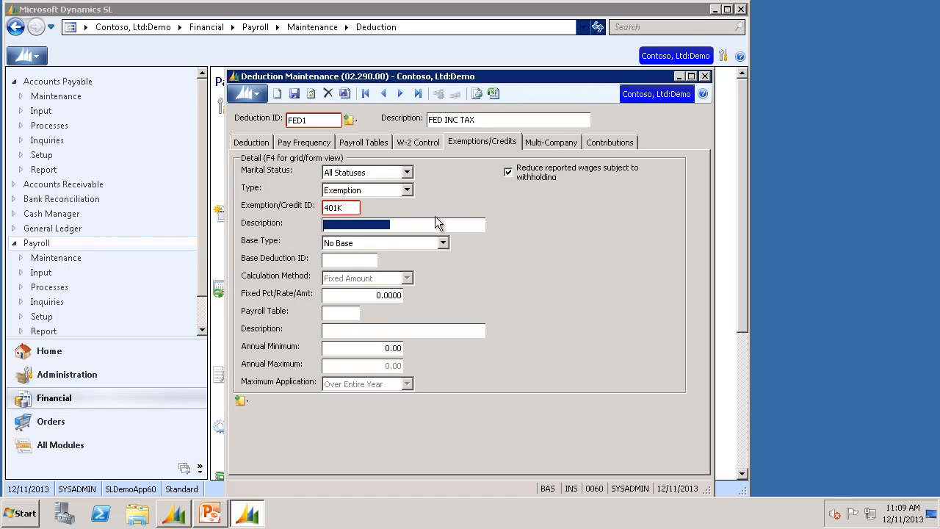
type("401K")
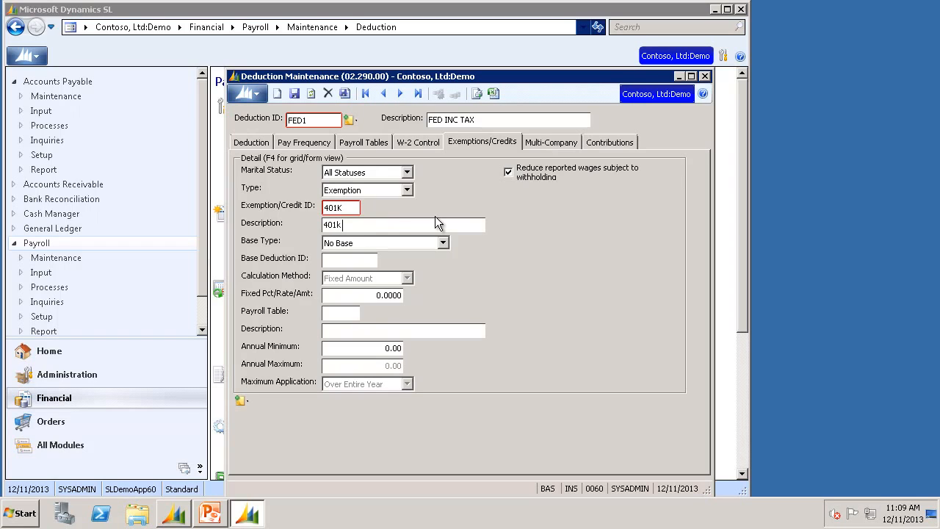
- Base the 401K exemption on Deduction Amount with 401K as the base deduction ID
left_click(407, 241)
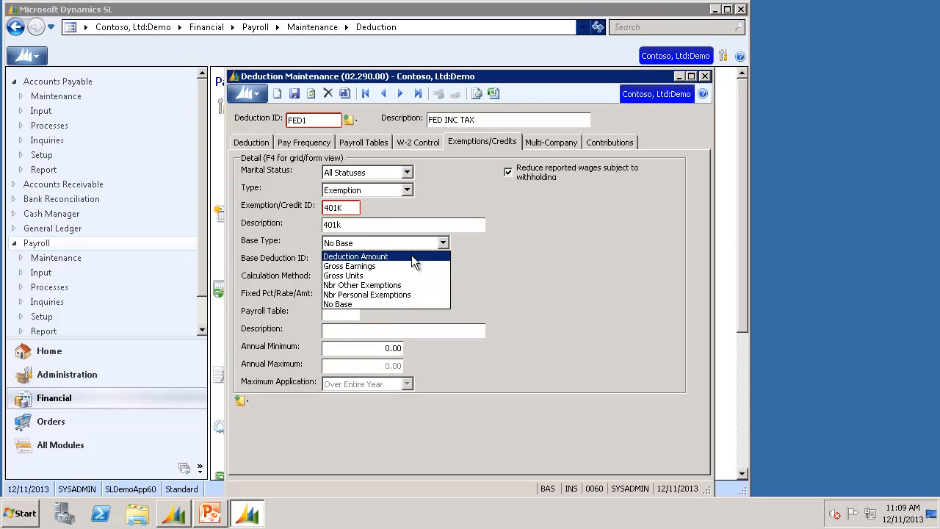
left_click(411, 255)
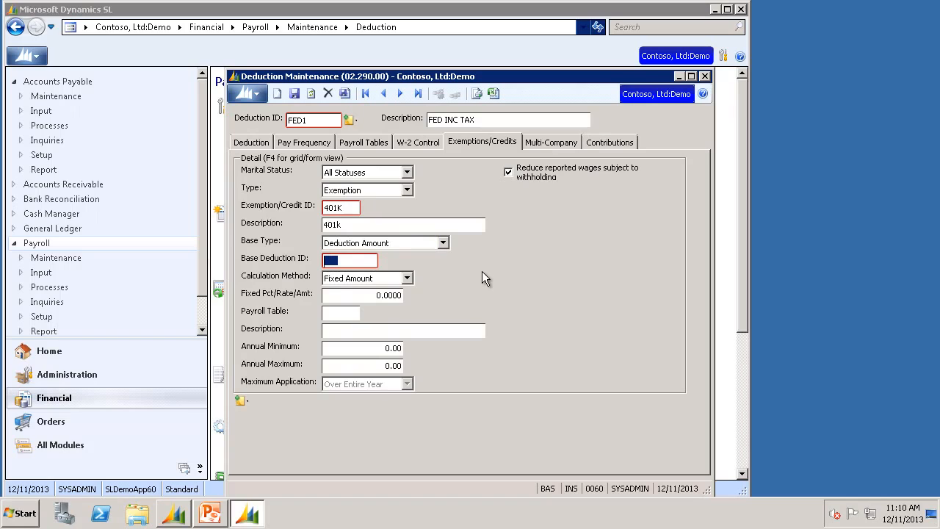
type("401K")
key("Tab")
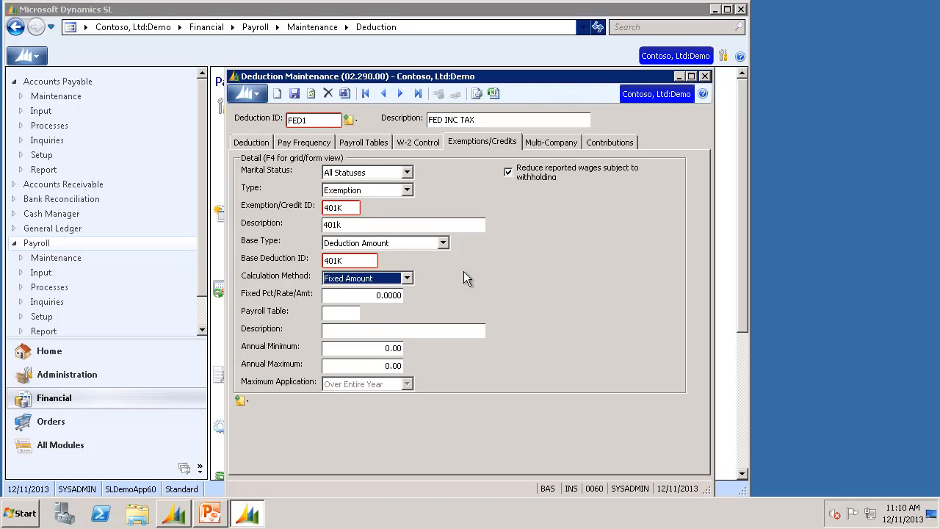
- Set the 401K exemption to calculate as a Fixed Percentage of 100, and close Deduction Maintenance
left_click(408, 278)
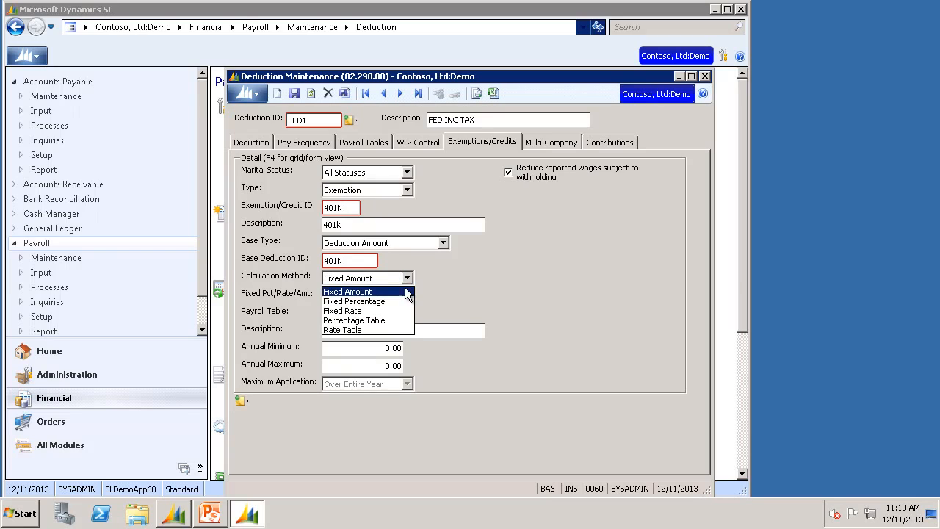
left_click(382, 299)
key("Tab")
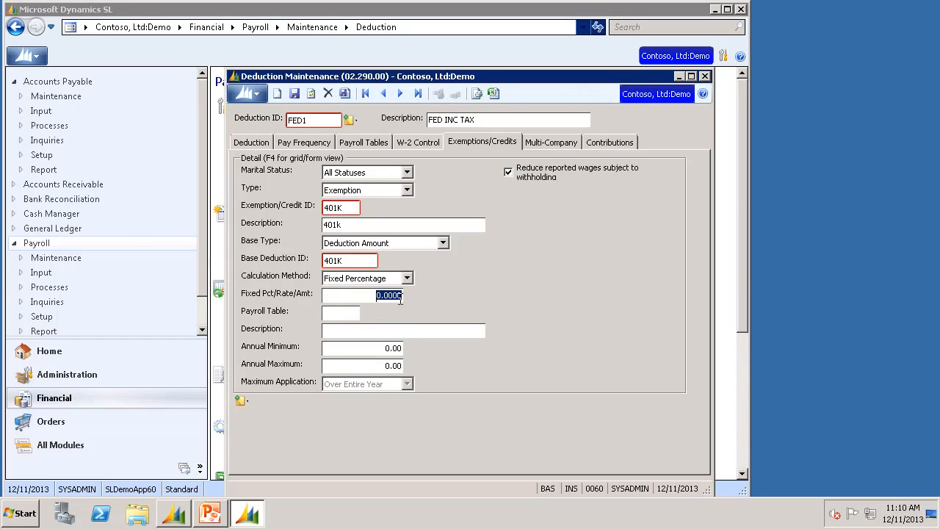
type("100")
key("Tab")
key("Tab")
left_click(706, 76)
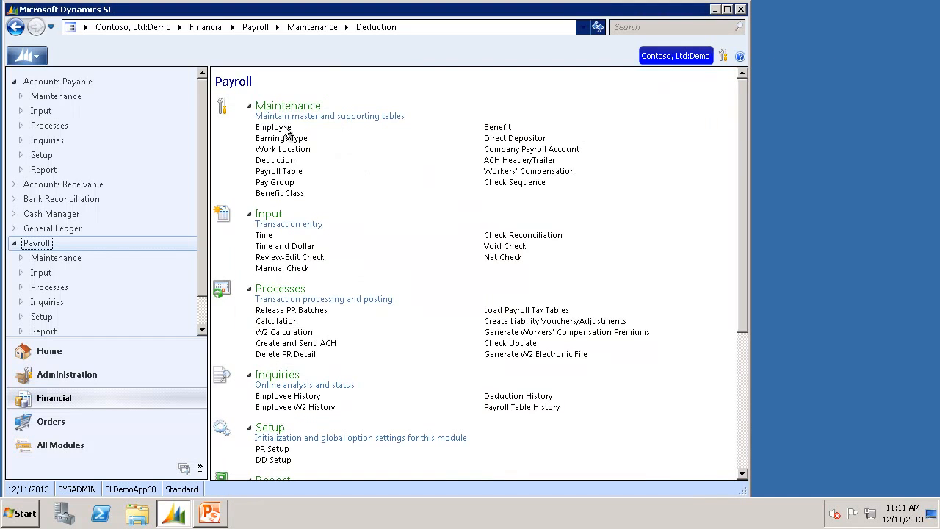
- Add the 401K deduction to the REG earnings type in Earnings Type Maintenance, save it and close the window
left_click(282, 138)
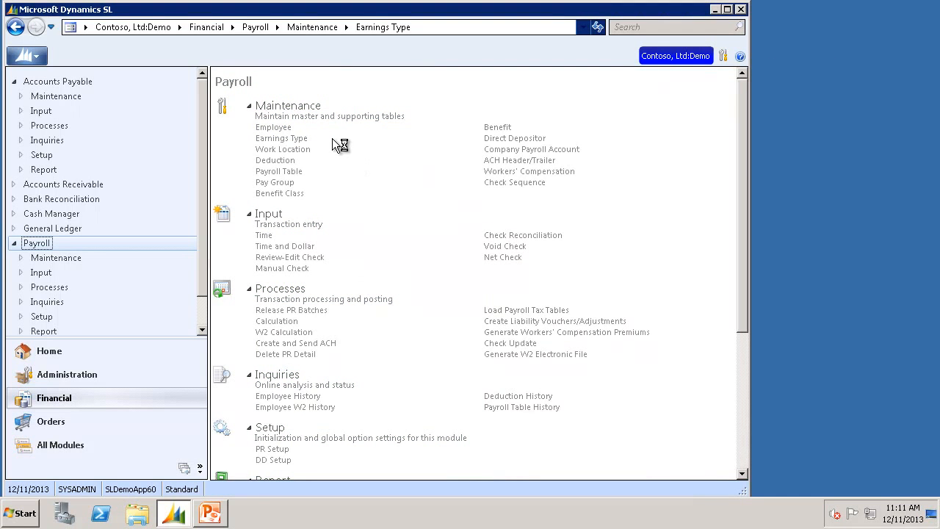
type("REG")
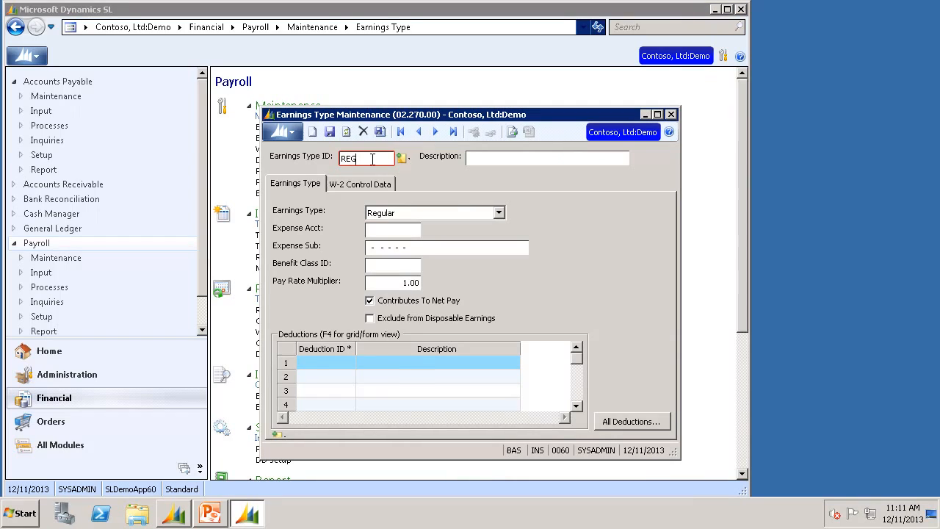
key("Tab")
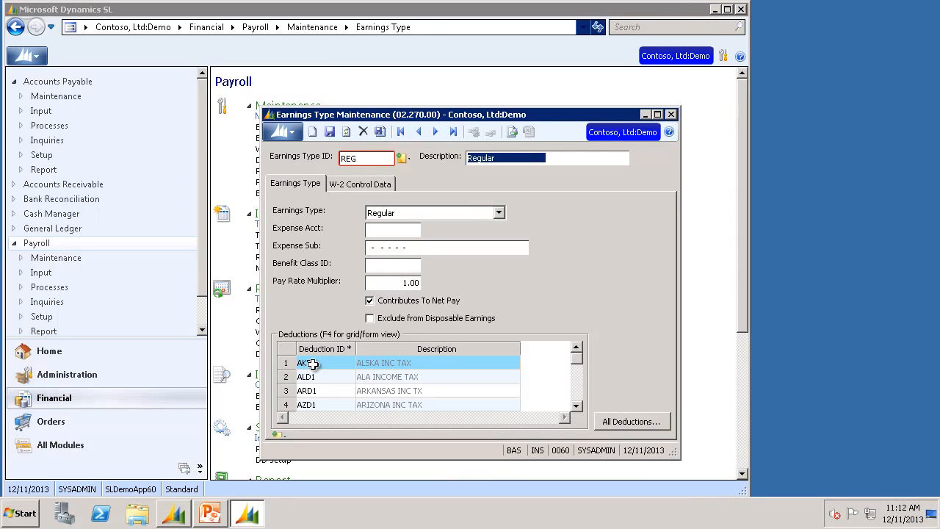
left_click(309, 363)
type("401K")
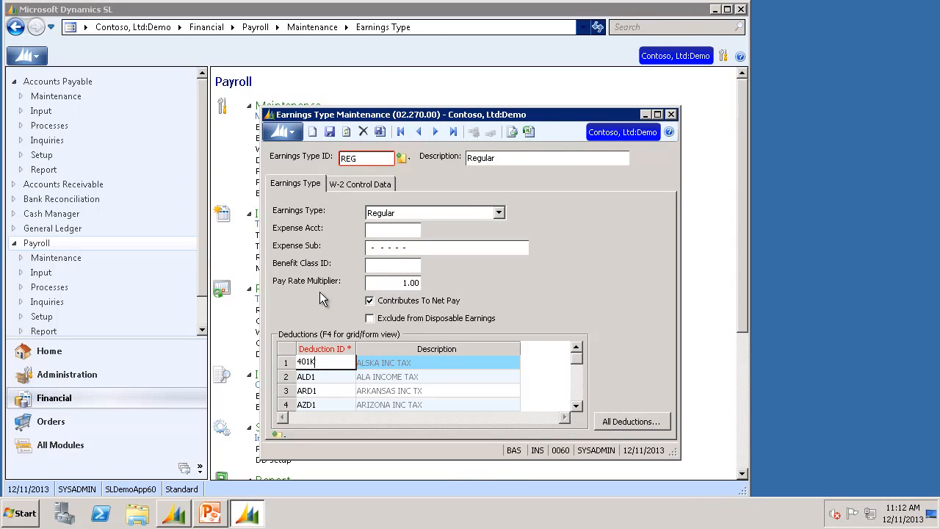
key("Tab")
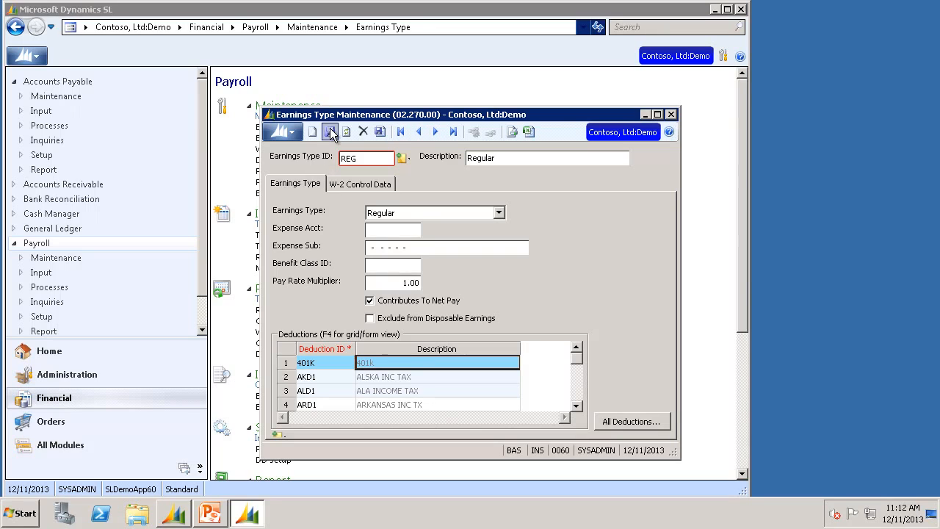
left_click(331, 133)
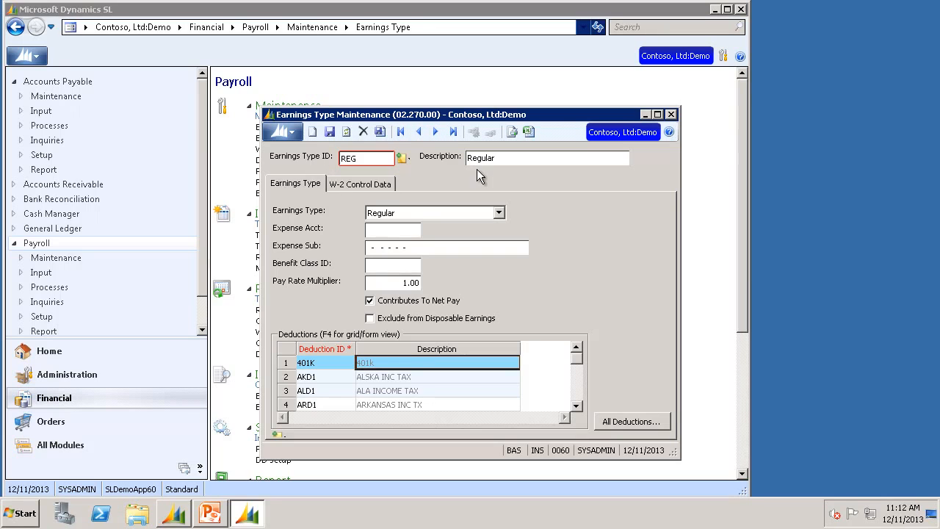
left_click(672, 115)
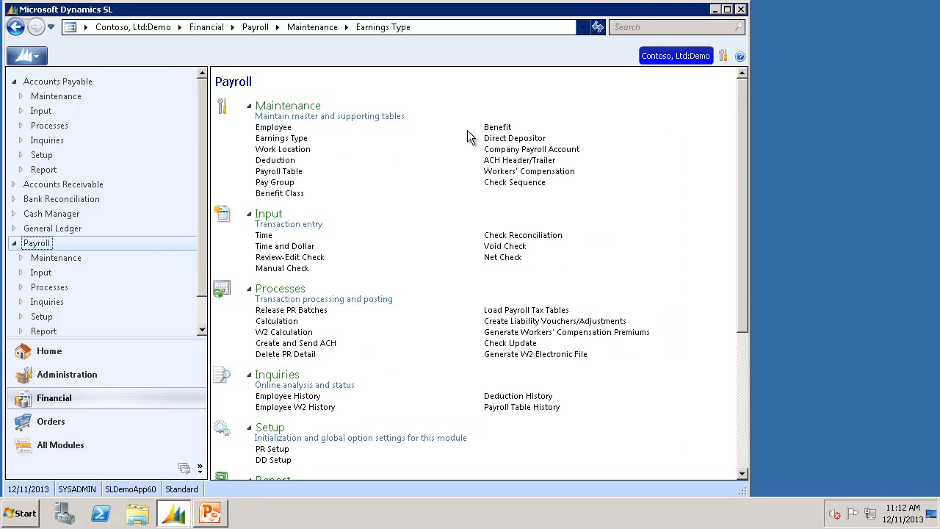
- Open the second employee's record in Employee Maintenance and insert 401K as the first entry in its deductions
left_click(288, 133)
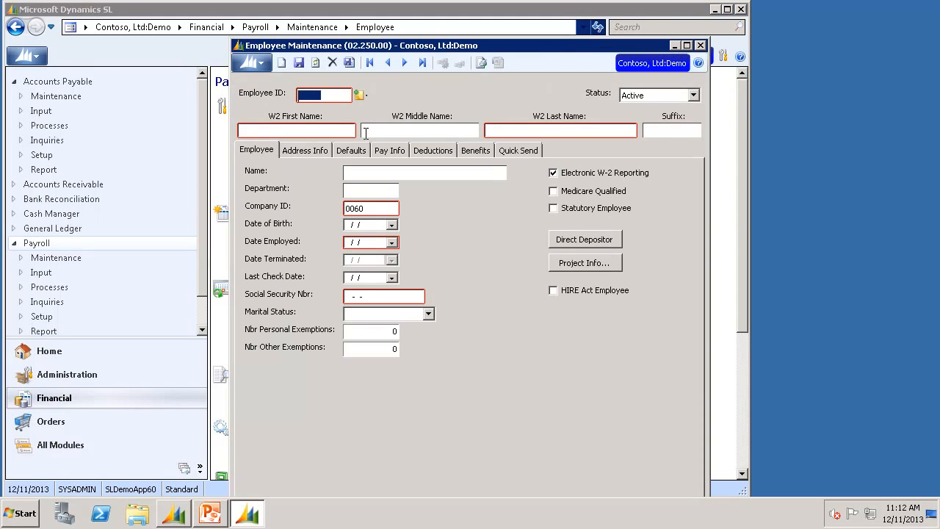
double_click(336, 96)
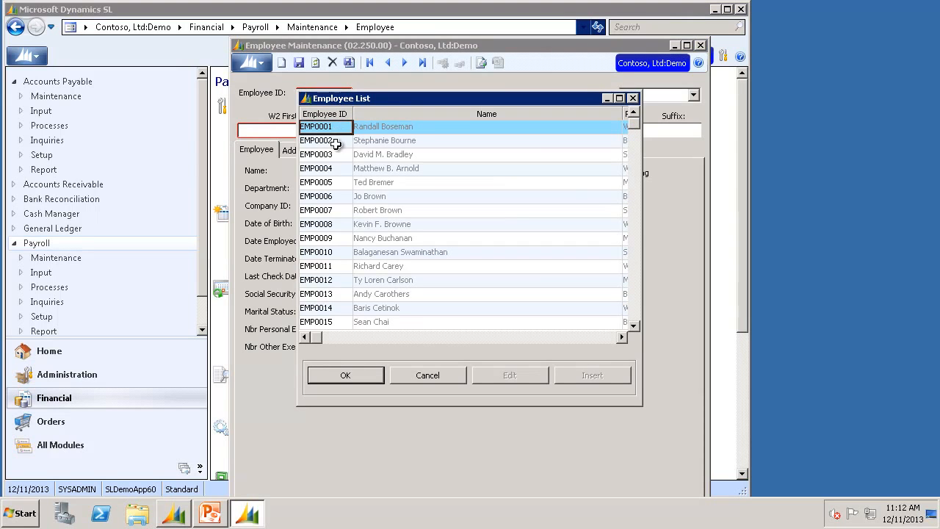
double_click(336, 142)
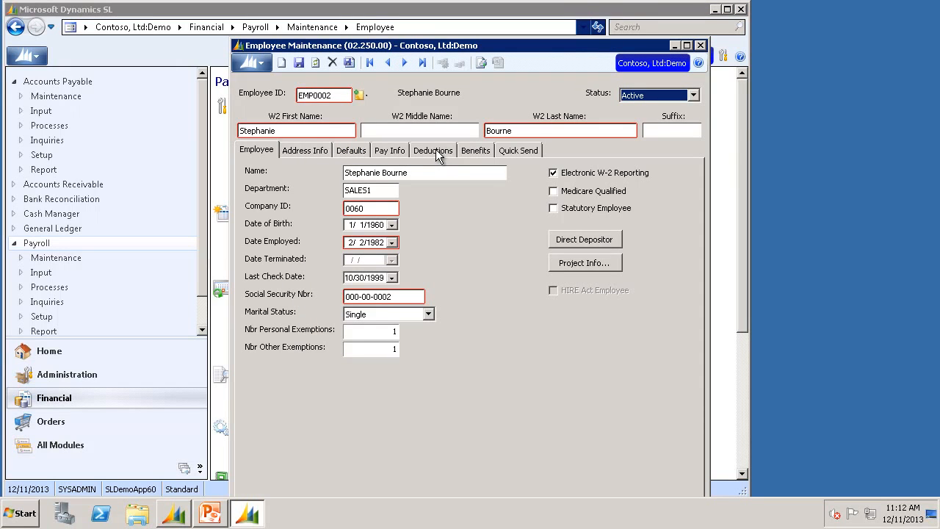
left_click(434, 150)
left_click(304, 192)
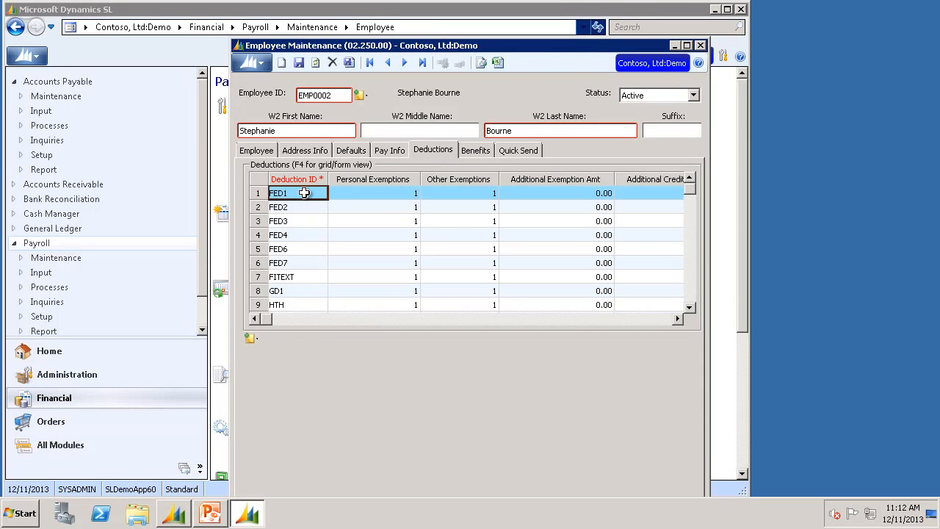
type("401K")
key("Tab")
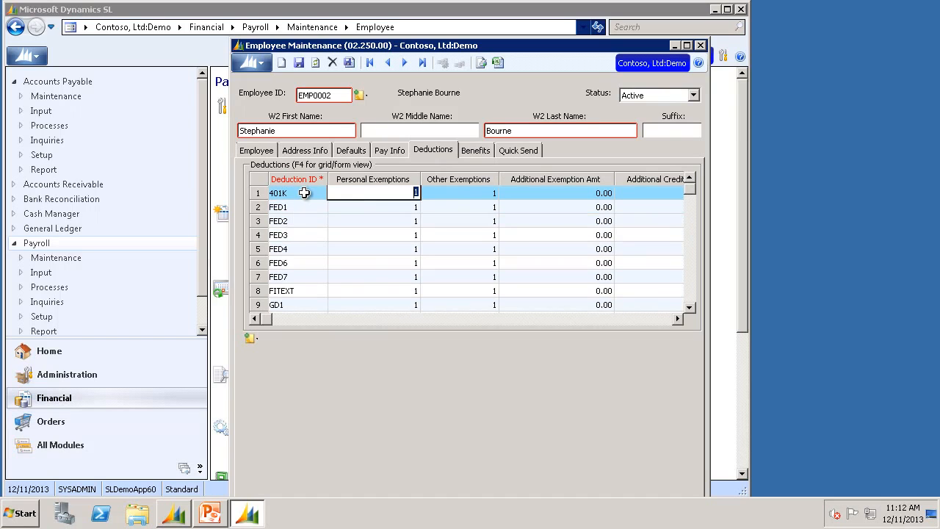
- Set the employee's 401K deduction Fixed Amt/Pct/Rate to 10 in form view, save the record and close Employee Maintenance
key("F4")
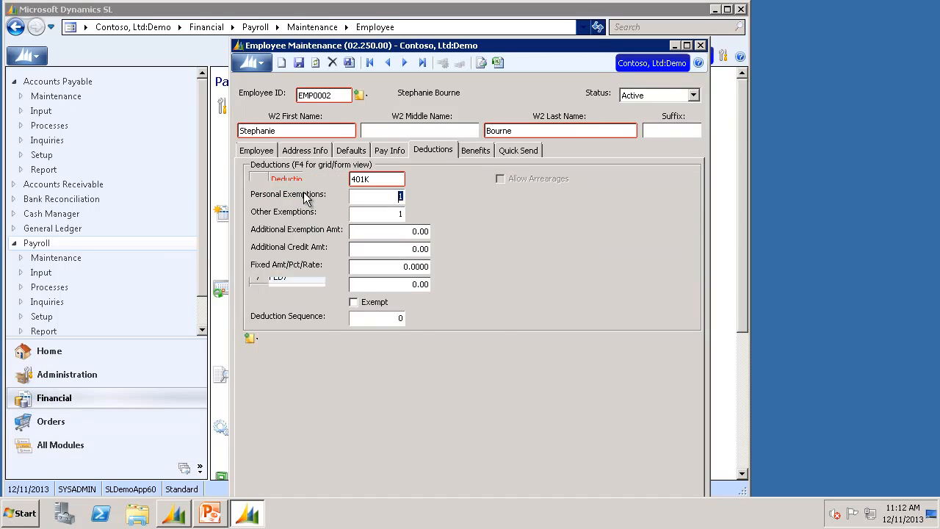
left_click(370, 268)
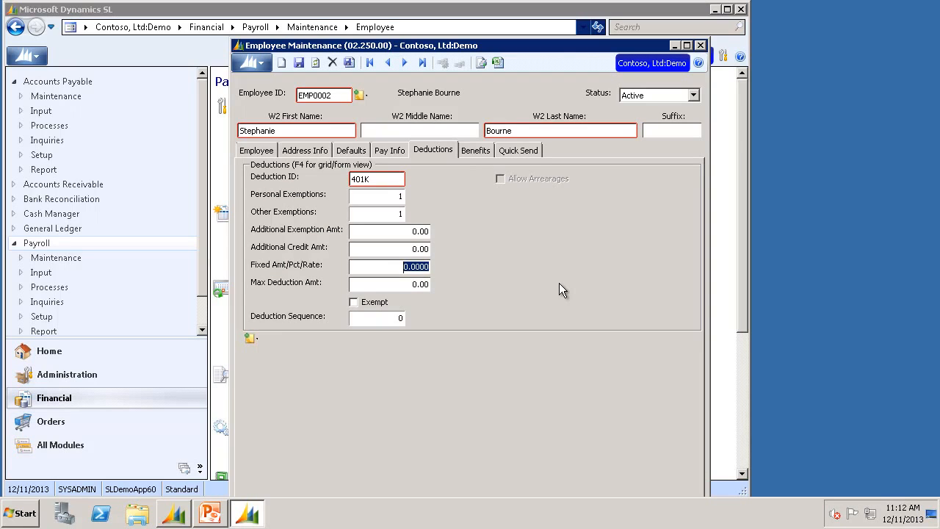
type("10")
left_click(299, 63)
left_click(702, 46)
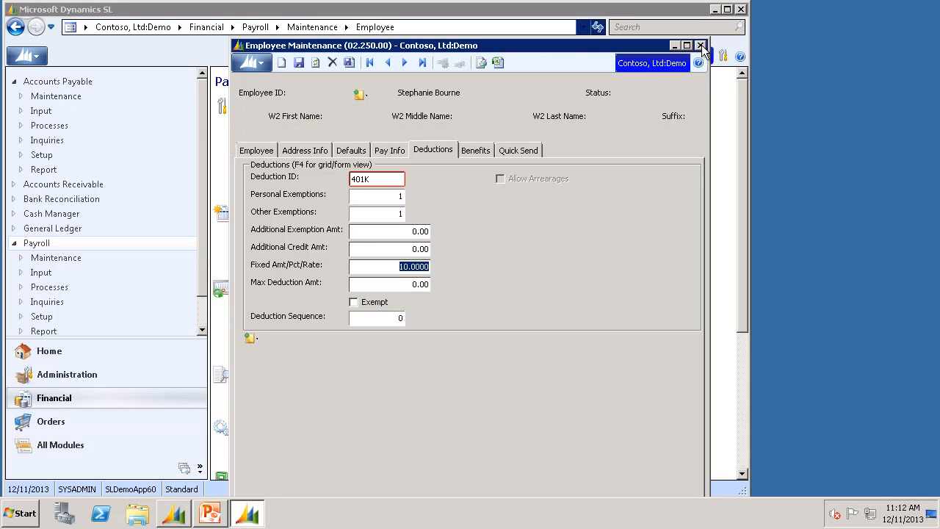
- Open the payroll Calculation process and choose BIWEEK as its pay group, keeping the default pay period entries
left_click(293, 322)
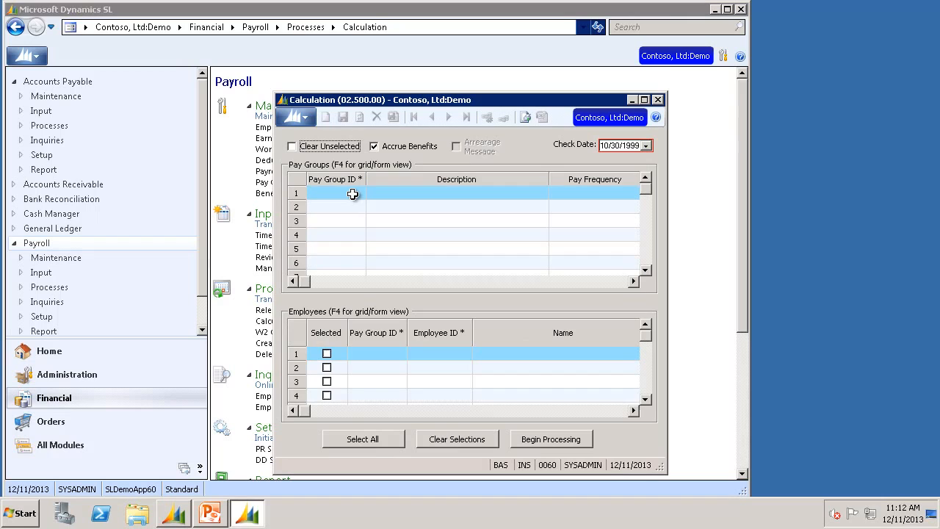
left_click(353, 195)
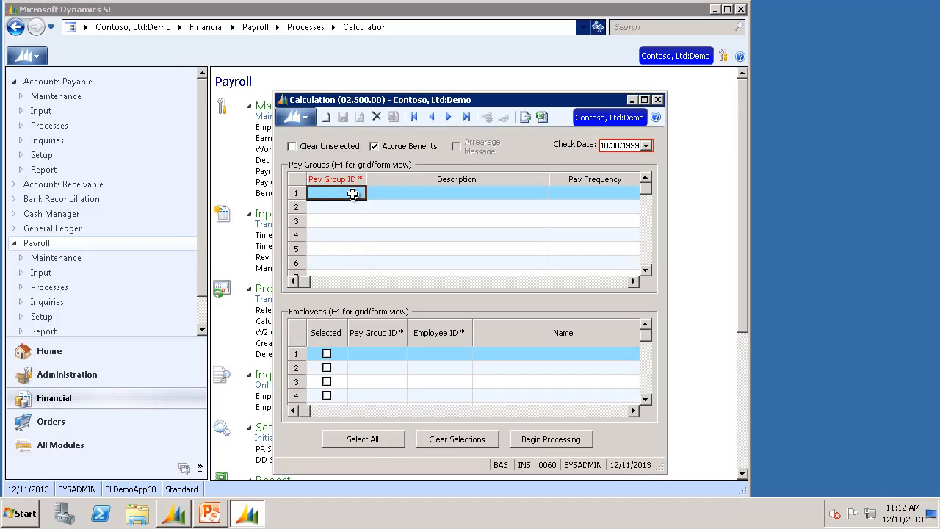
key("F3")
double_click(340, 130)
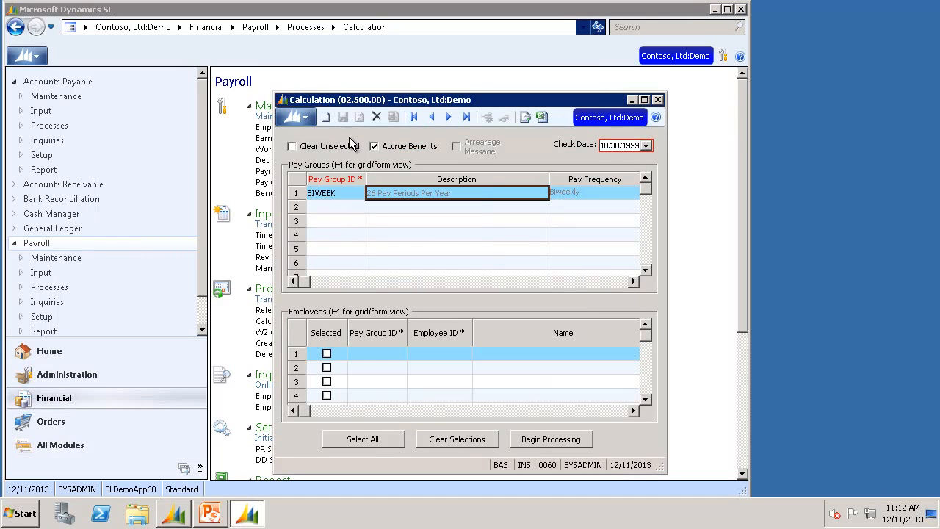
key("Tab")
key("Tab")
key("Tab")
key("Tab")
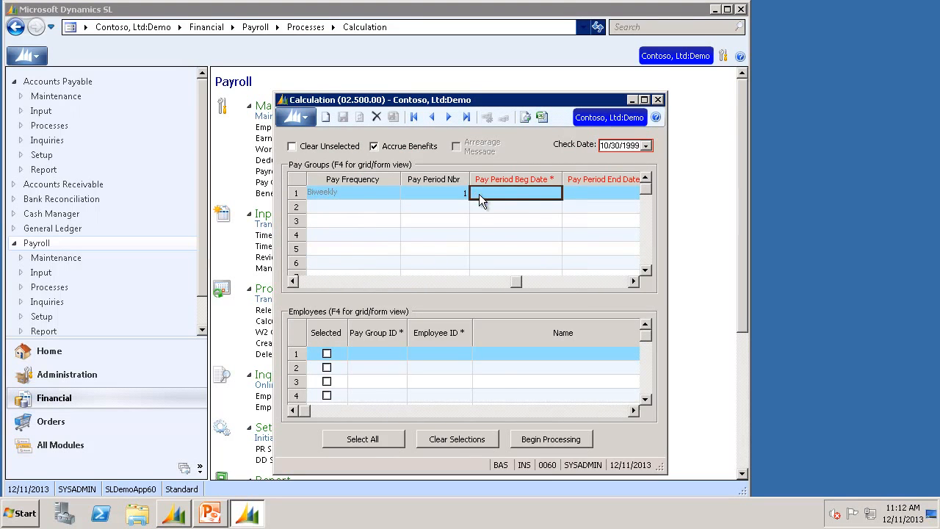
- Clear the employee selections, select only the first BIWEEK employee, run the payroll calculation and close the Calculation window
left_click(457, 439)
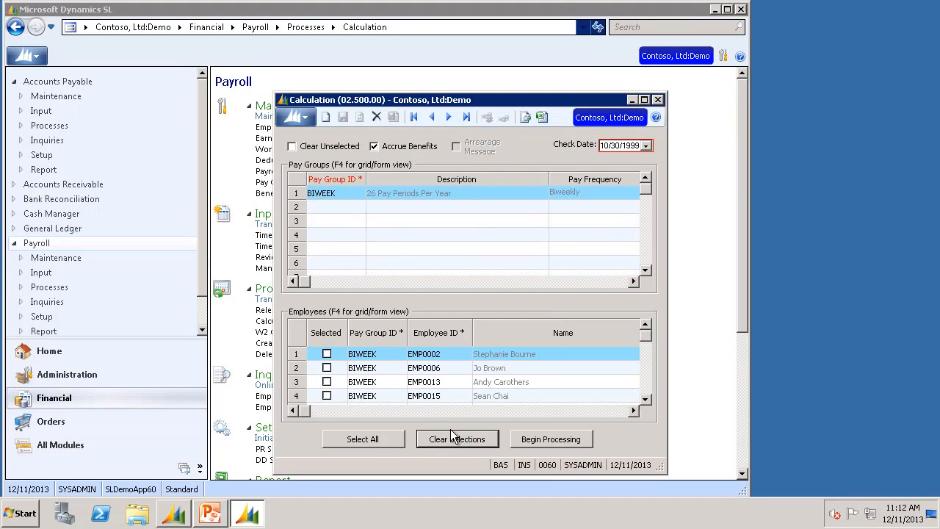
left_click(328, 356)
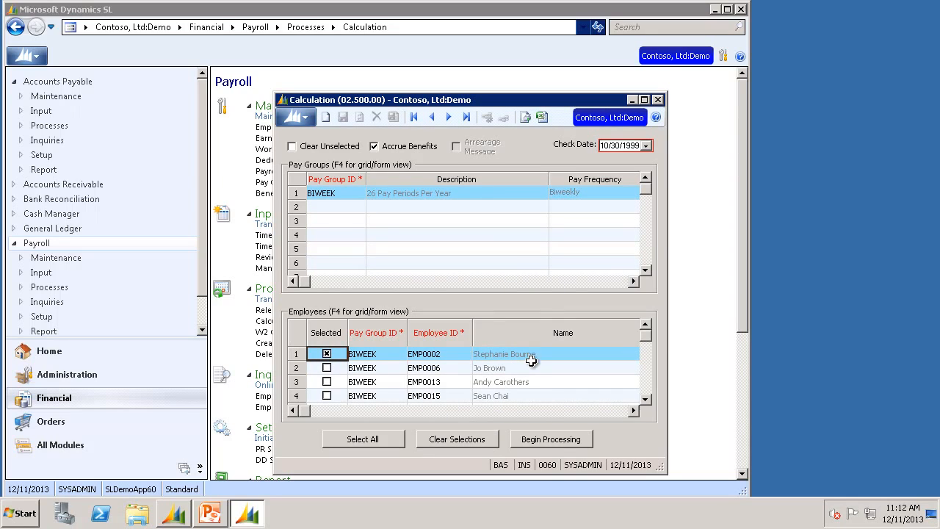
left_click(579, 439)
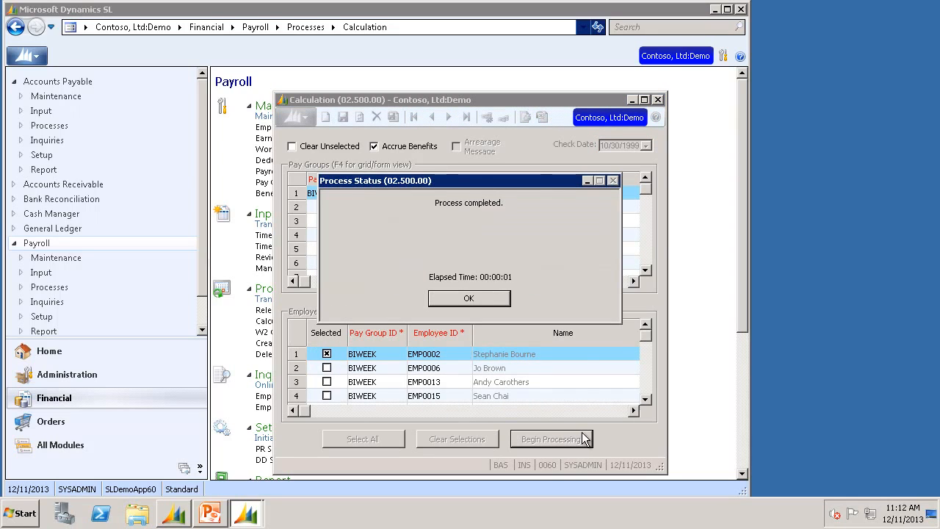
left_click(498, 298)
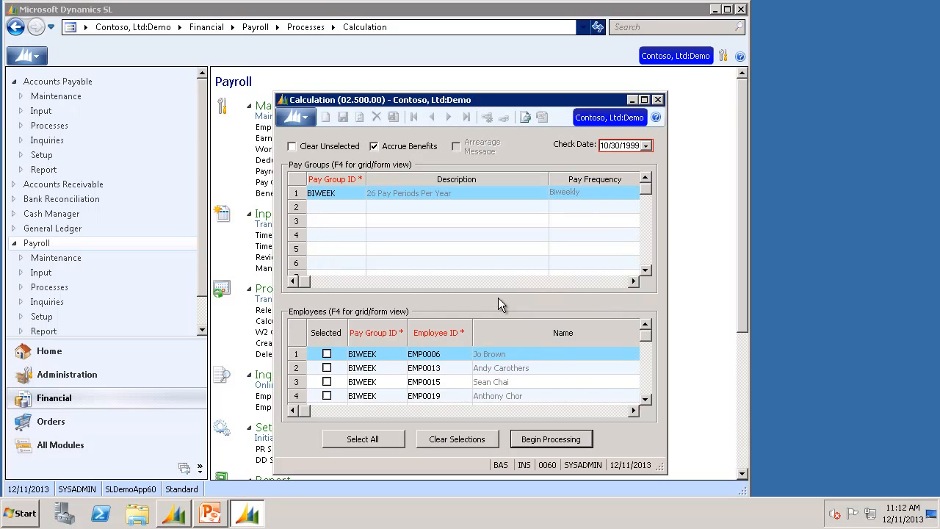
left_click(658, 100)
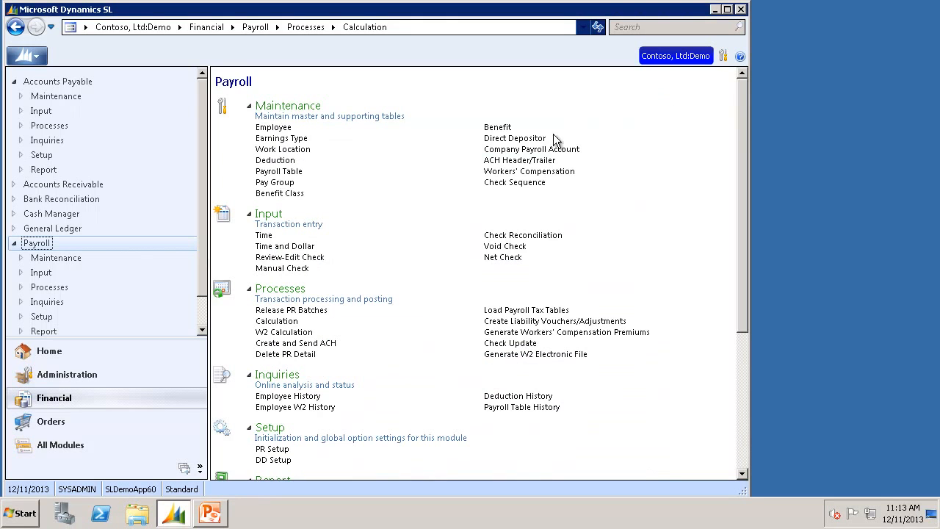
- Open Review/Edit Check and load the second employee's check to examine the calculated earnings and deductions
left_click(315, 258)
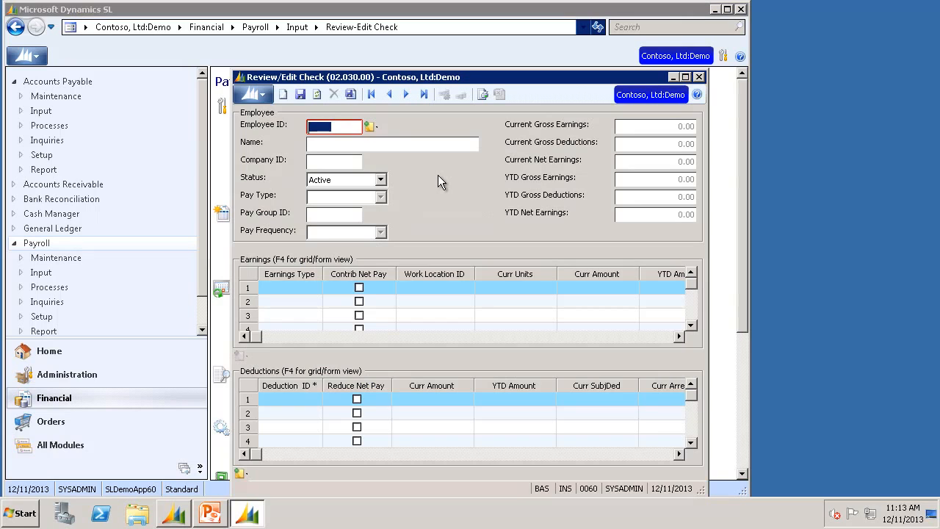
key("F3")
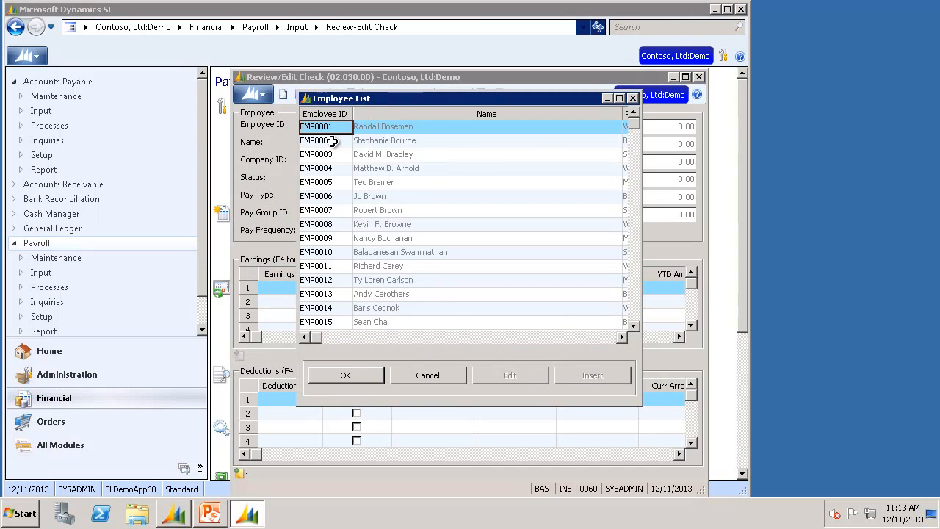
key("Return")
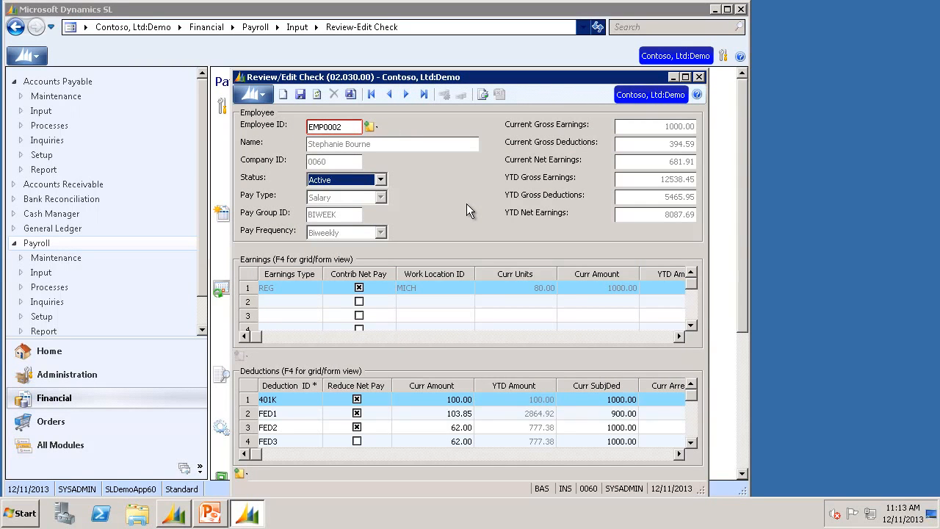